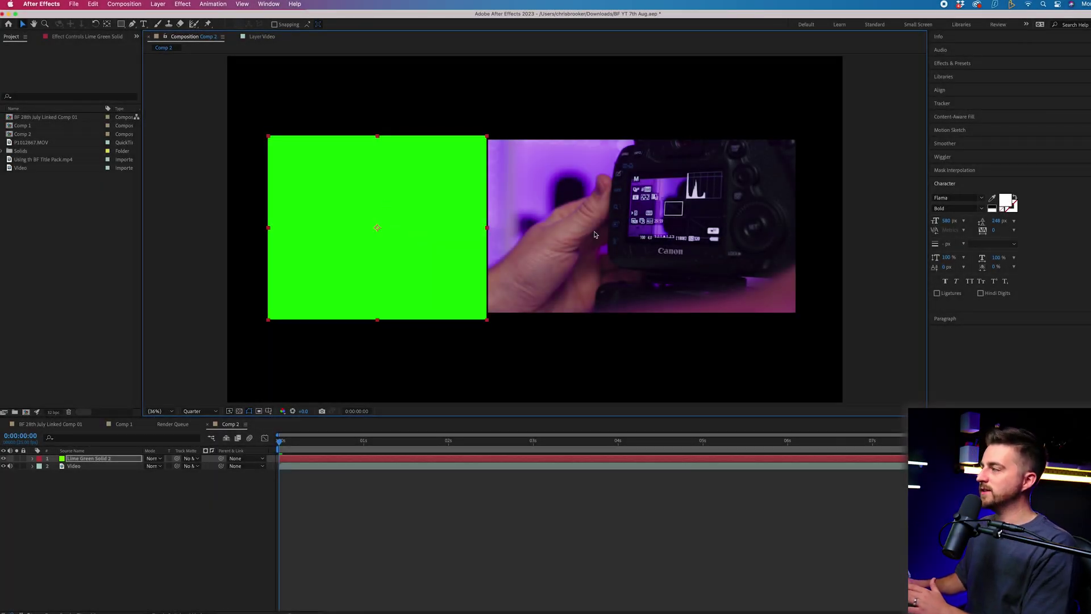
Step: Select the Video layer in the Comp 2 timeline
{"action": "left_click", "coordinate": [657, 225]}
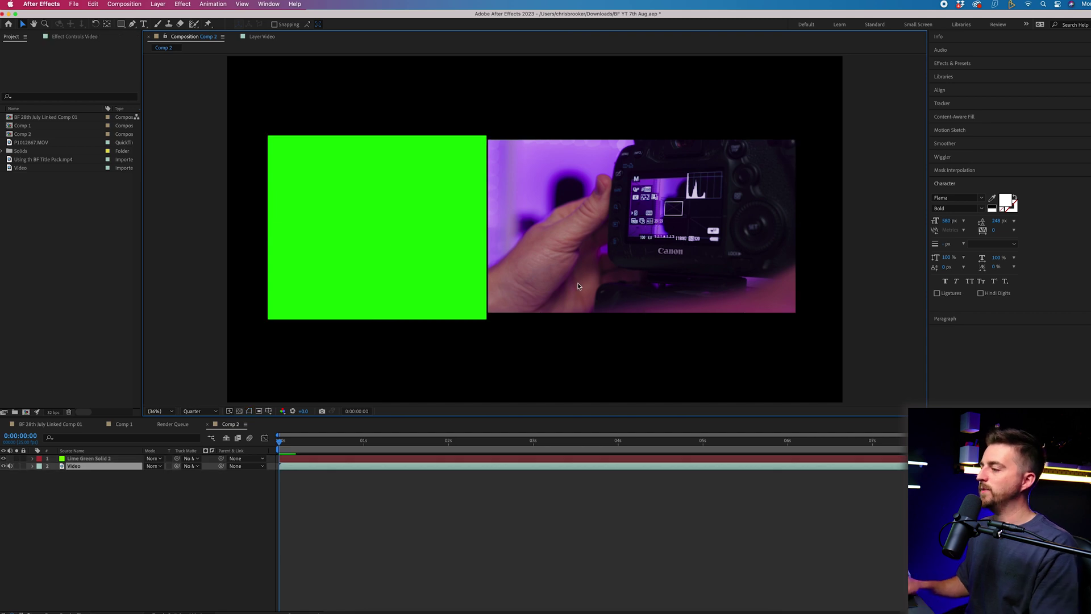
Step: Keyframe the Video layer to 107% scale and further right at 0:00:02:18, then preview it
{"action": "key", "text": "space"}
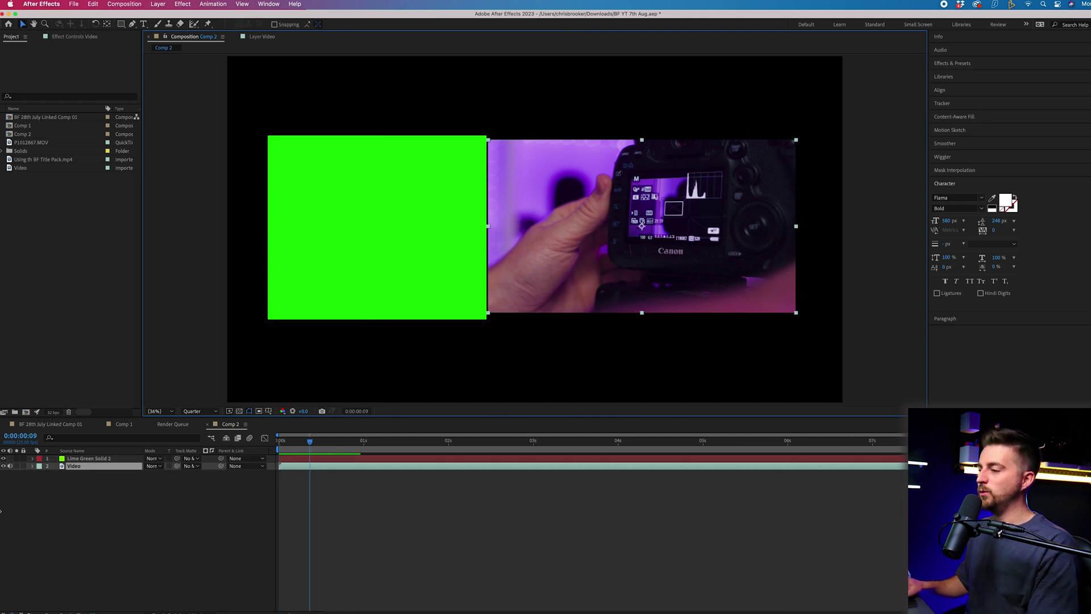
{"action": "left_click", "coordinate": [32, 467]}
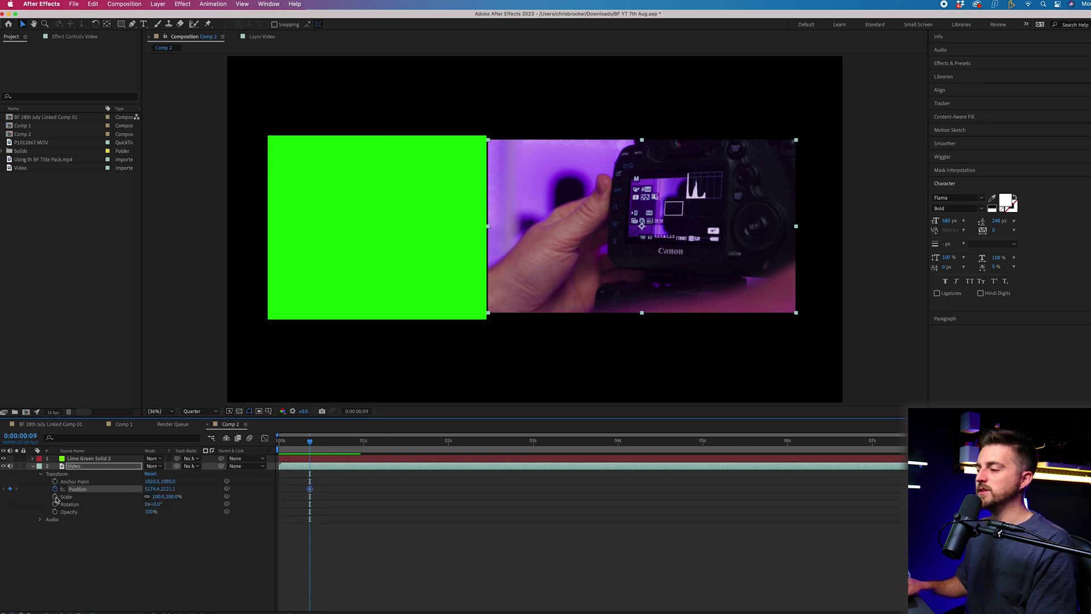
{"action": "left_click_drag", "start_coordinate": [461, 449], "coordinate": [510, 443]}
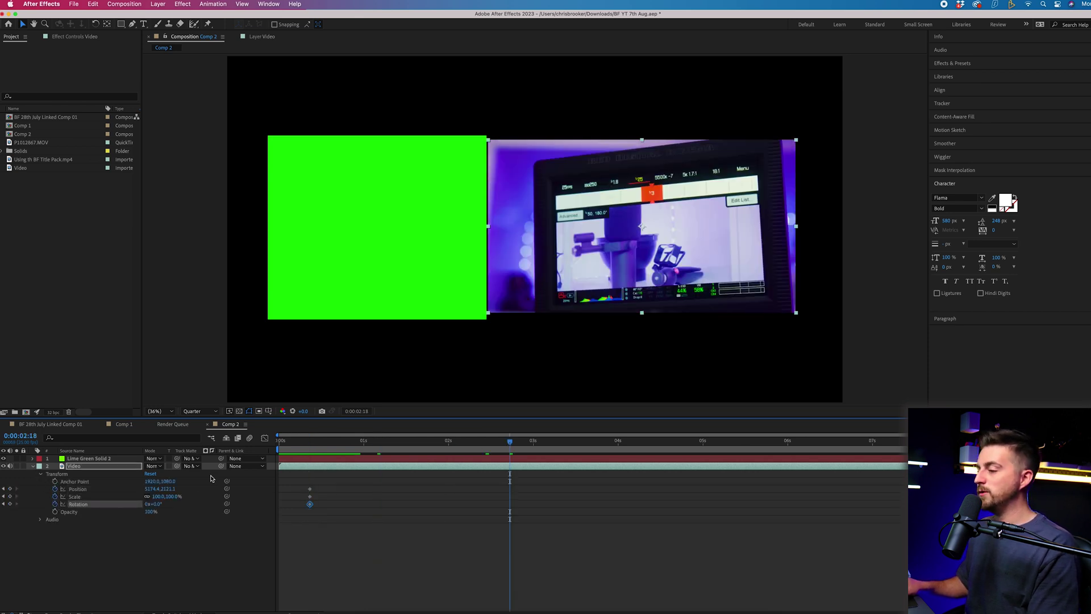
{"action": "left_click_drag", "start_coordinate": [161, 497], "coordinate": [186, 489]}
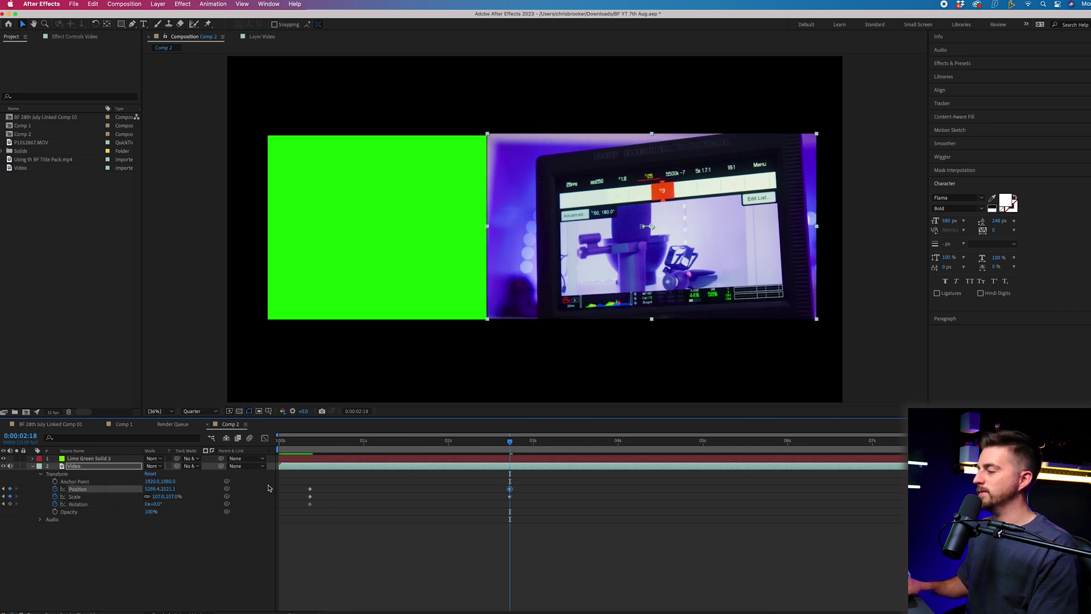
{"action": "left_click", "coordinate": [324, 448]}
{"action": "key", "text": "space"}
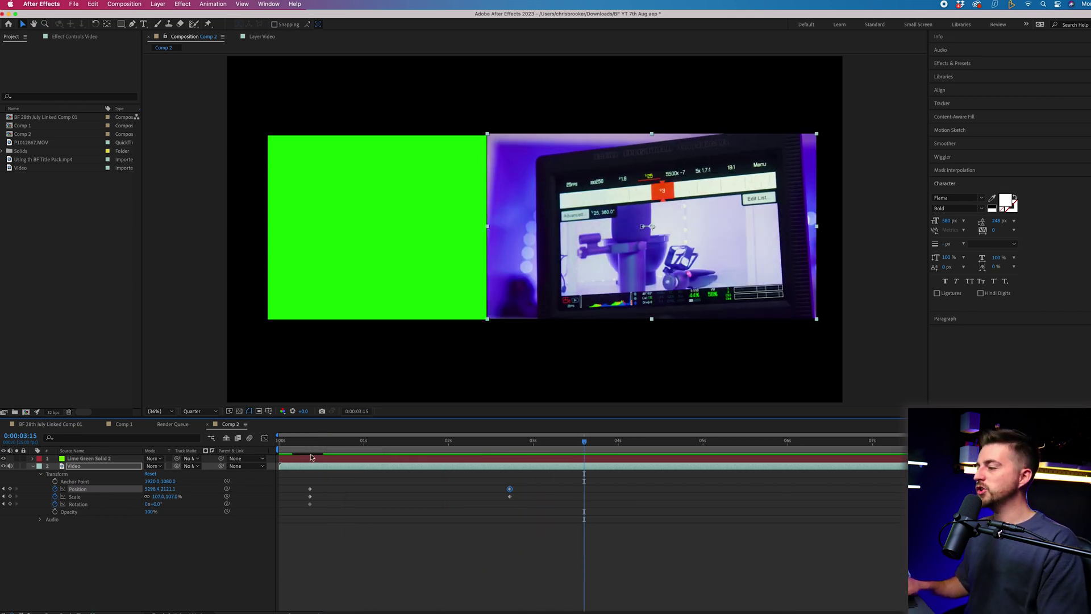
{"action": "key", "text": "space"}
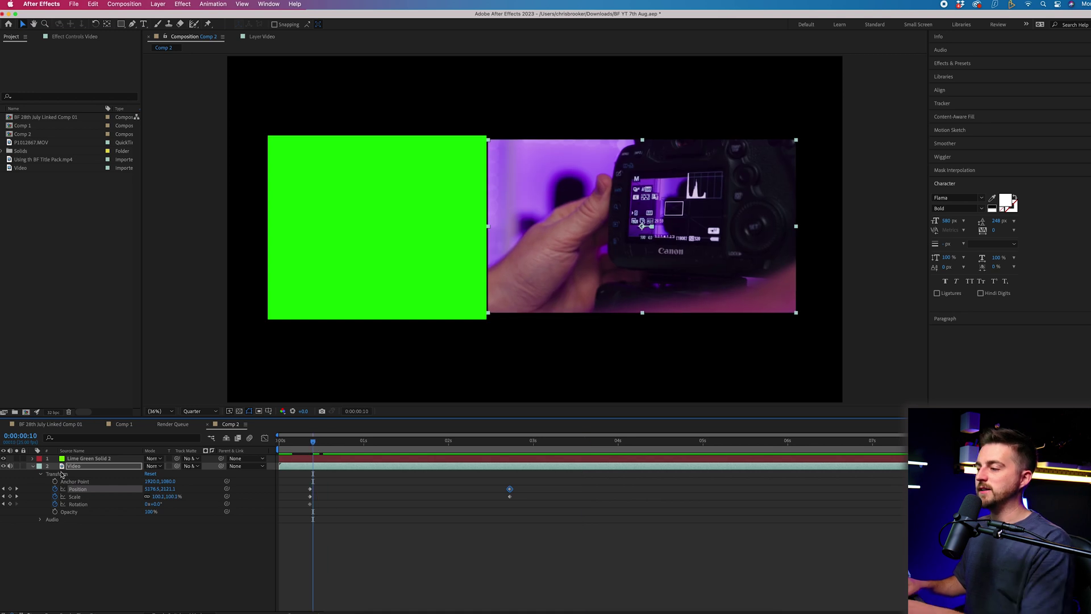
Step: Keyframe the green solid larger and further right at about 0:00:02:16, then return to the start
{"action": "left_click", "coordinate": [33, 458]}
{"action": "left_click", "coordinate": [87, 477]}
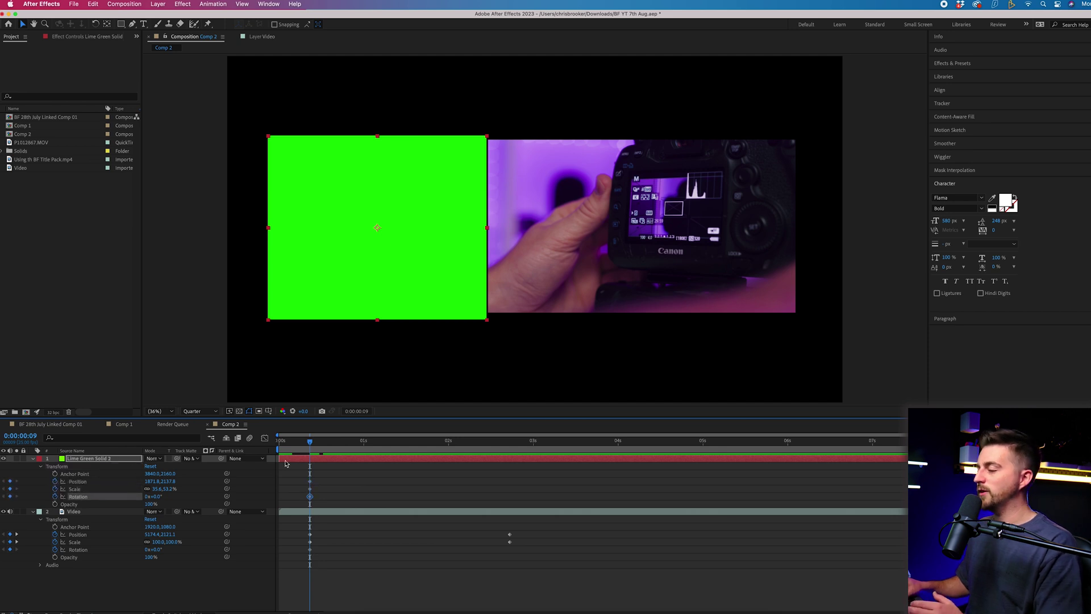
{"action": "left_click_drag", "start_coordinate": [317, 447], "coordinate": [513, 444]}
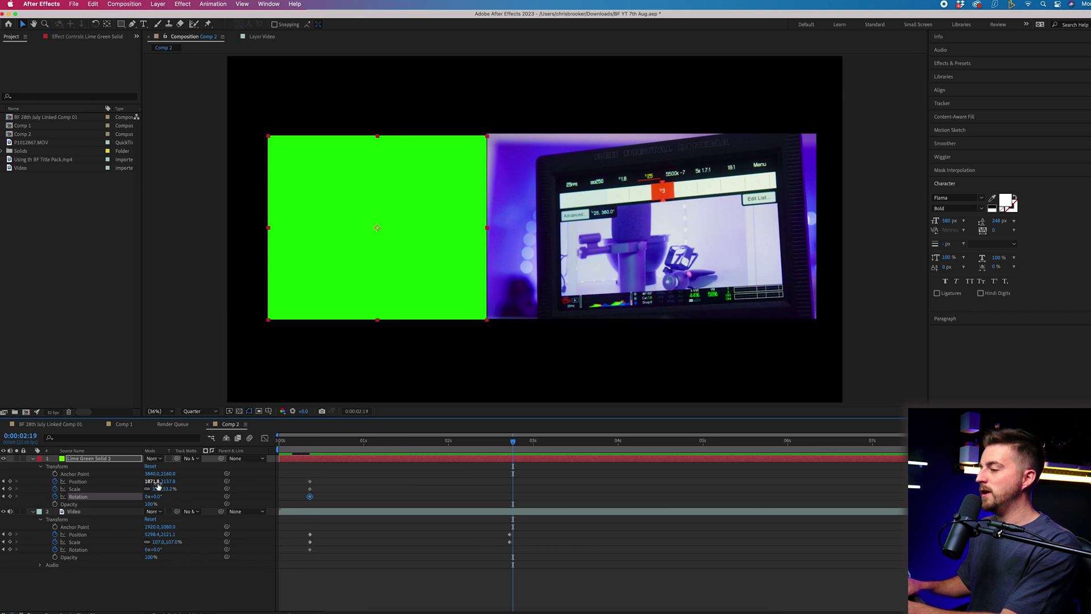
{"action": "left_click_drag", "start_coordinate": [163, 488], "coordinate": [167, 487]}
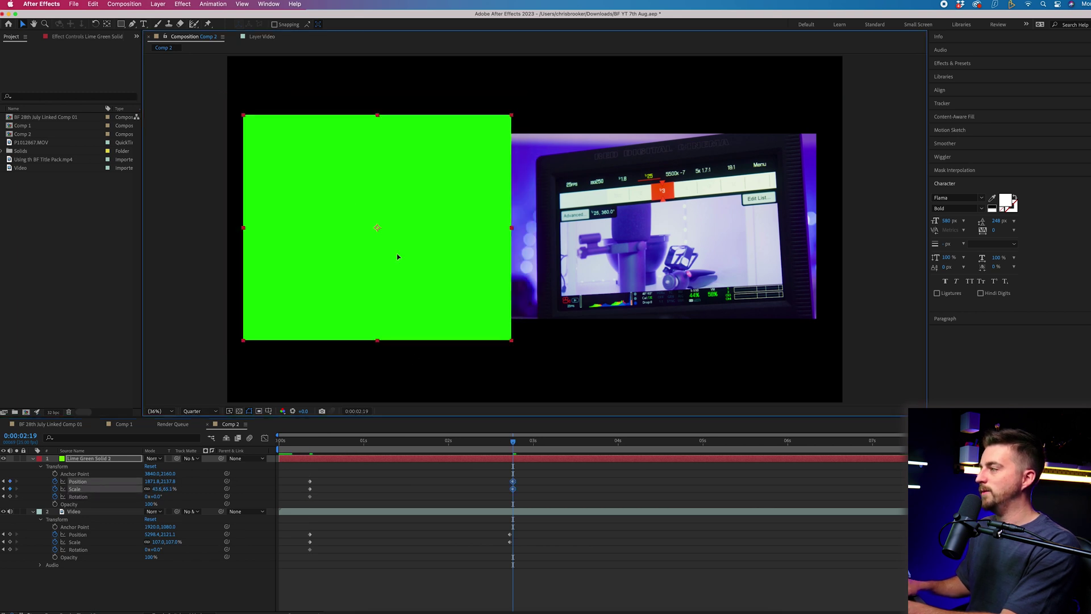
{"action": "left_click_drag", "start_coordinate": [396, 253], "coordinate": [407, 257]}
{"action": "key", "text": "Home"}
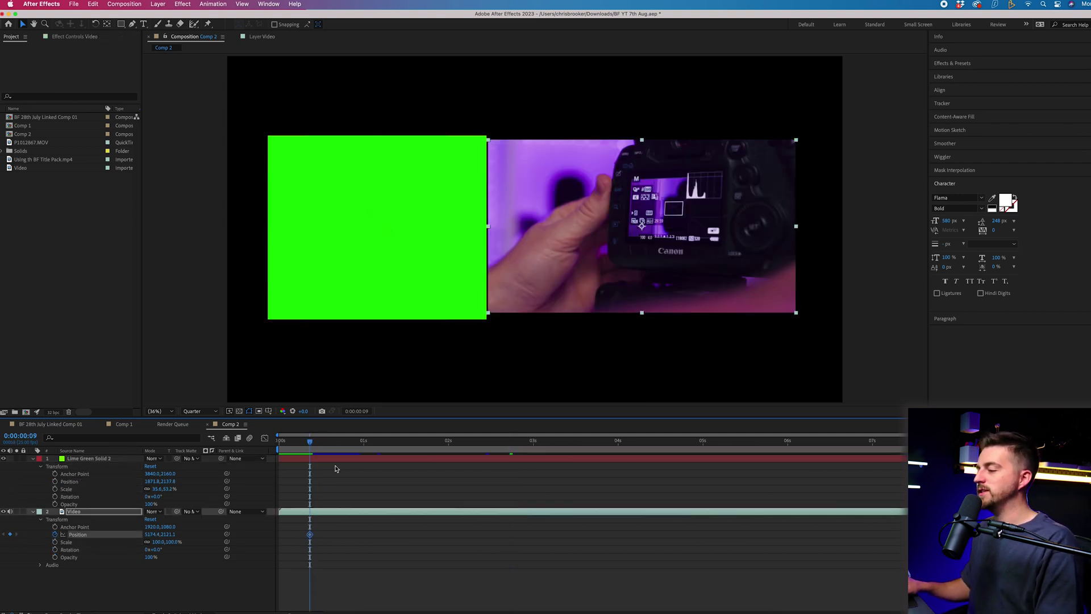
Step: Add a Null 1 object to Comp 2 via Layer > New > Null Object
{"action": "left_click", "coordinate": [363, 479]}
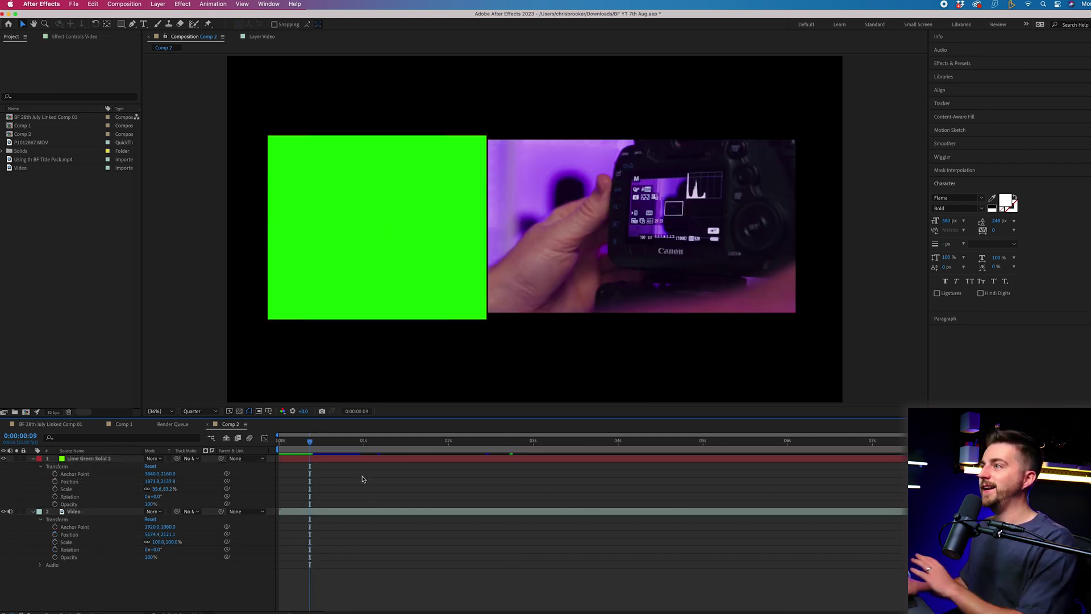
{"action": "left_click", "coordinate": [158, 5]}
{"action": "mouse_move", "coordinate": [175, 18]}
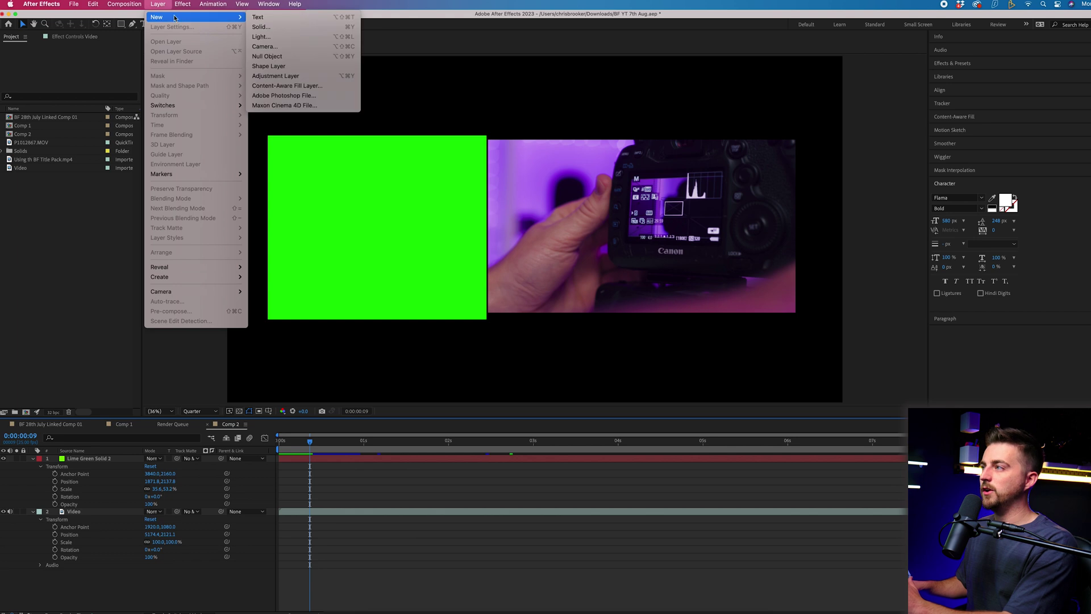
{"action": "left_click", "coordinate": [273, 57]}
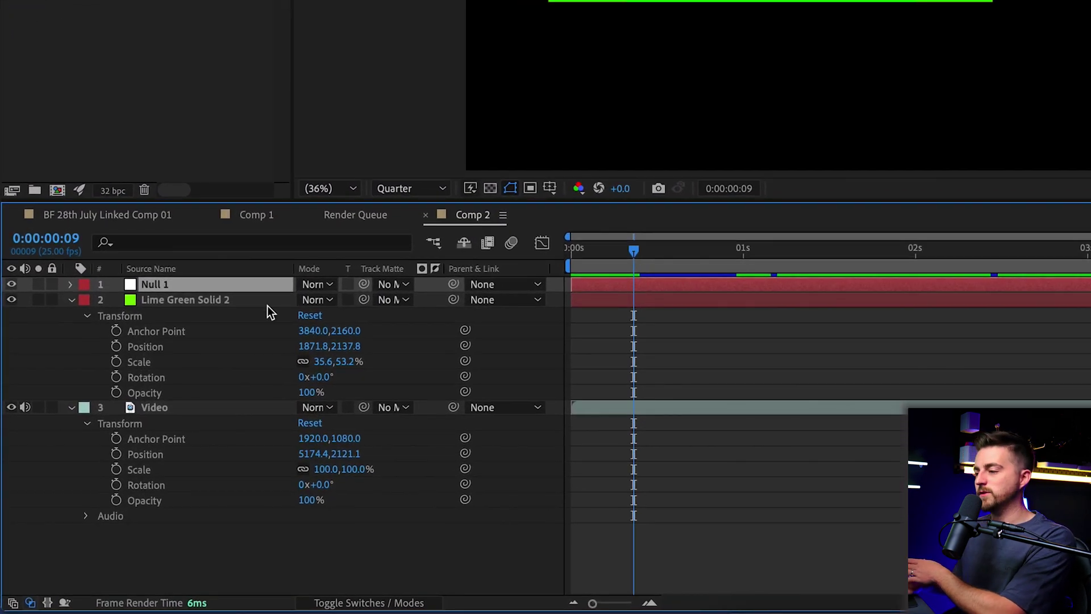
Step: Parent both Lime Green Solid 2 and Video to Null 1 using the Parent & Link dropdown
{"action": "left_click_drag", "start_coordinate": [428, 547], "coordinate": [198, 297]}
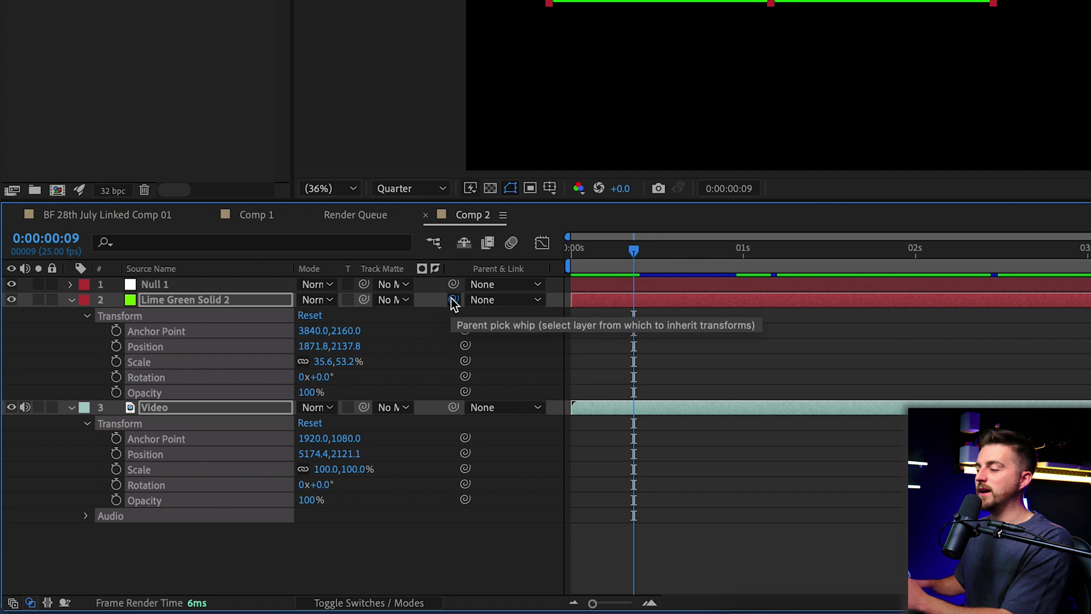
{"action": "left_click_drag", "start_coordinate": [196, 303], "coordinate": [163, 287]}
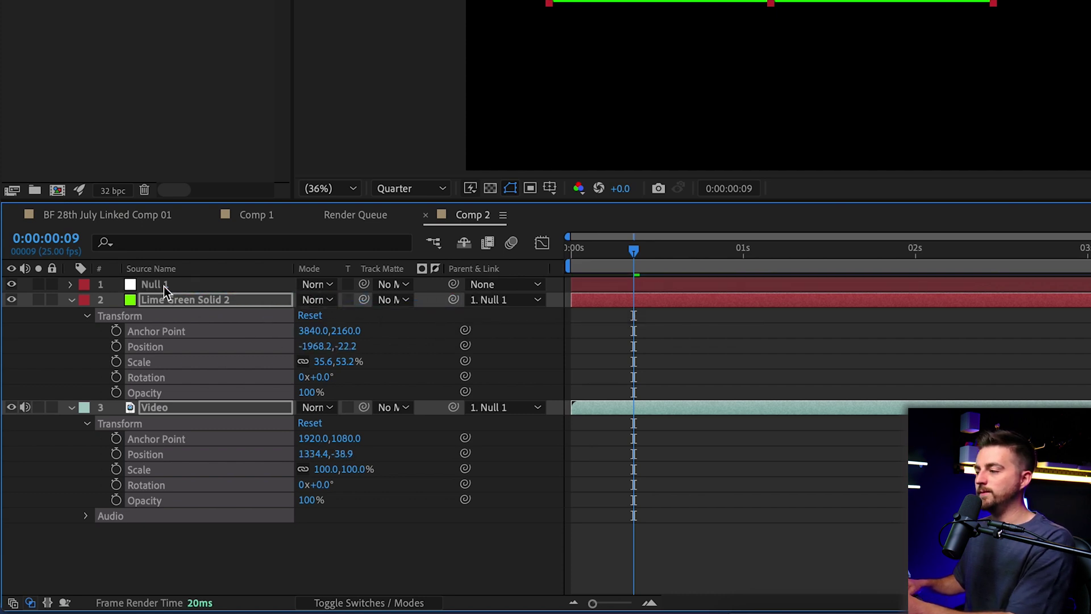
{"action": "left_click", "coordinate": [448, 304], "text": "ctrl"}
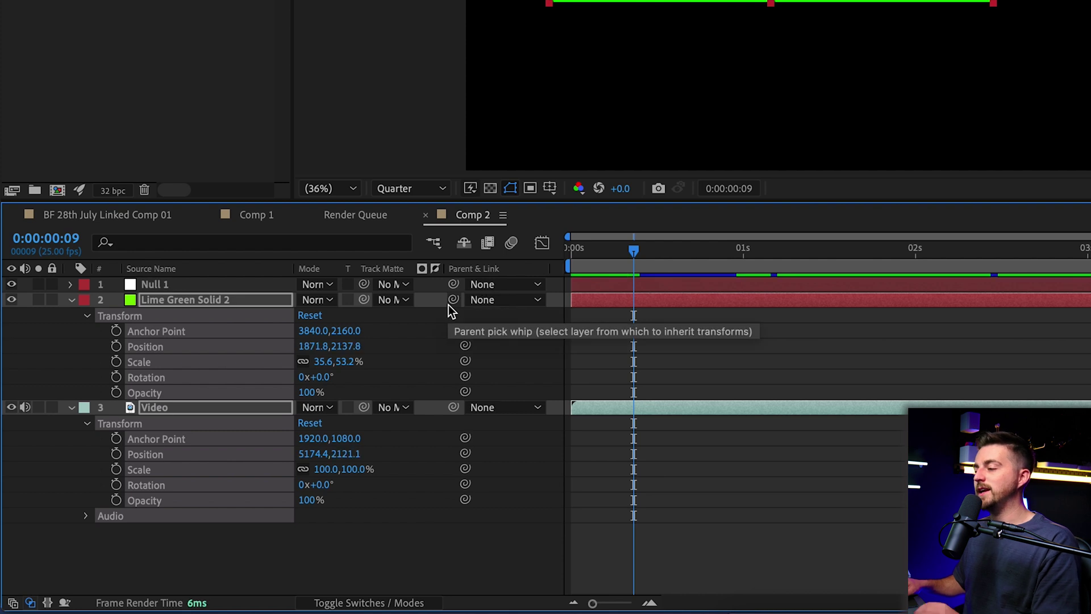
{"action": "left_click", "coordinate": [499, 299]}
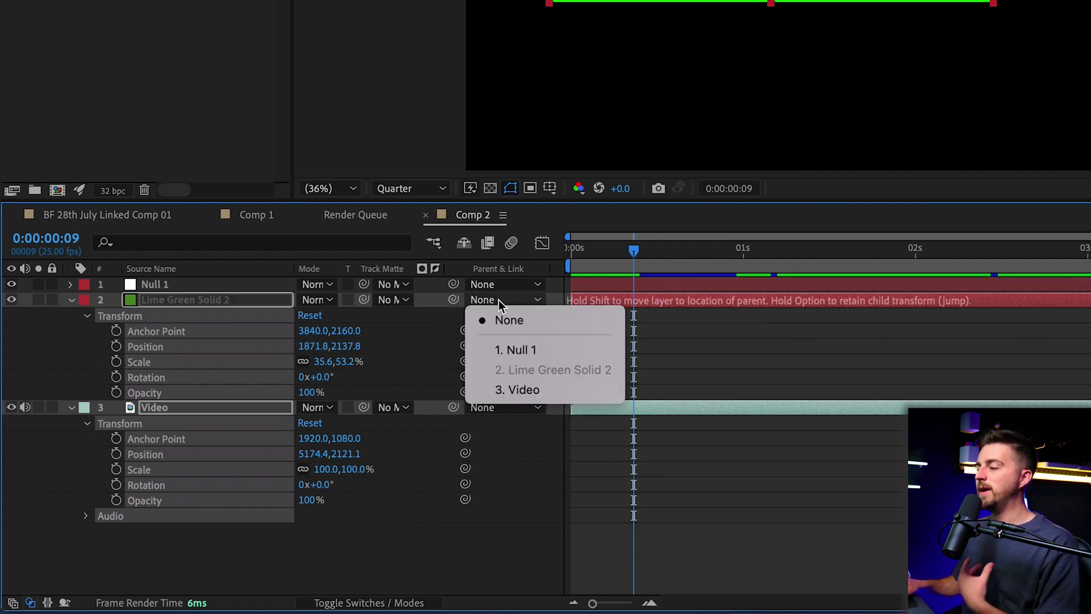
{"action": "left_click", "coordinate": [529, 350]}
{"action": "left_click", "coordinate": [682, 371]}
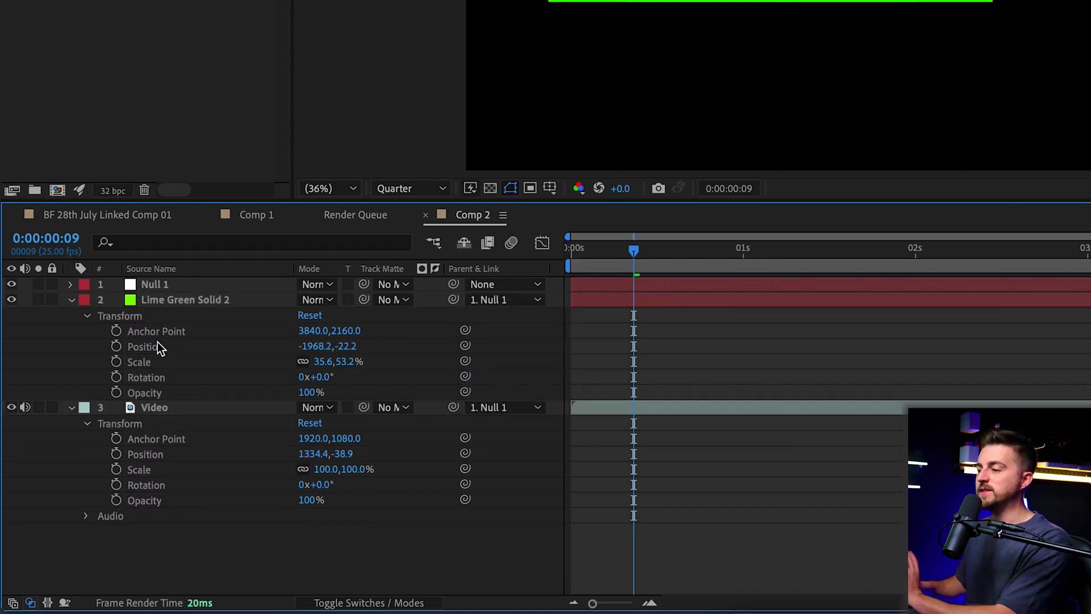
Step: Collapse the solid and Video layers and expand Null 1's Transform properties
{"action": "left_click", "coordinate": [70, 302]}
{"action": "left_click", "coordinate": [196, 304]}
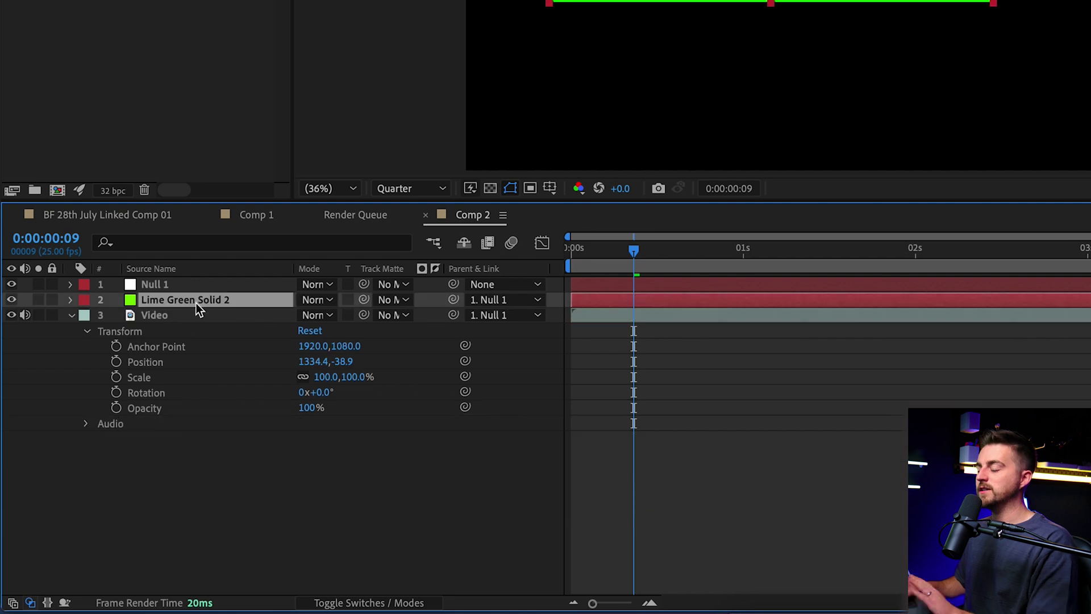
{"action": "left_click", "coordinate": [71, 316]}
{"action": "left_click", "coordinate": [148, 287]}
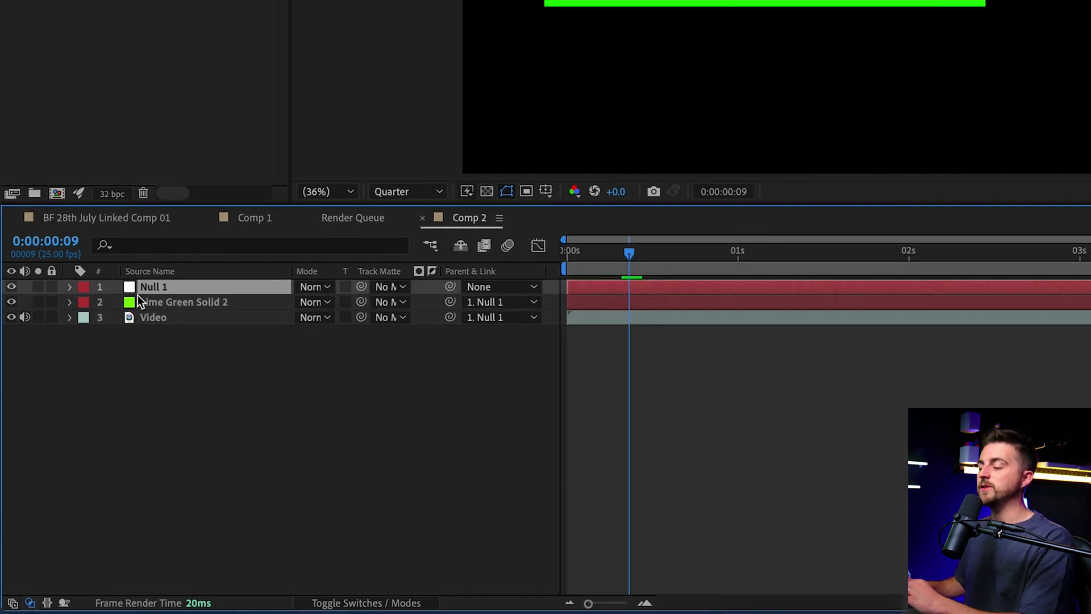
{"action": "left_click", "coordinate": [69, 284]}
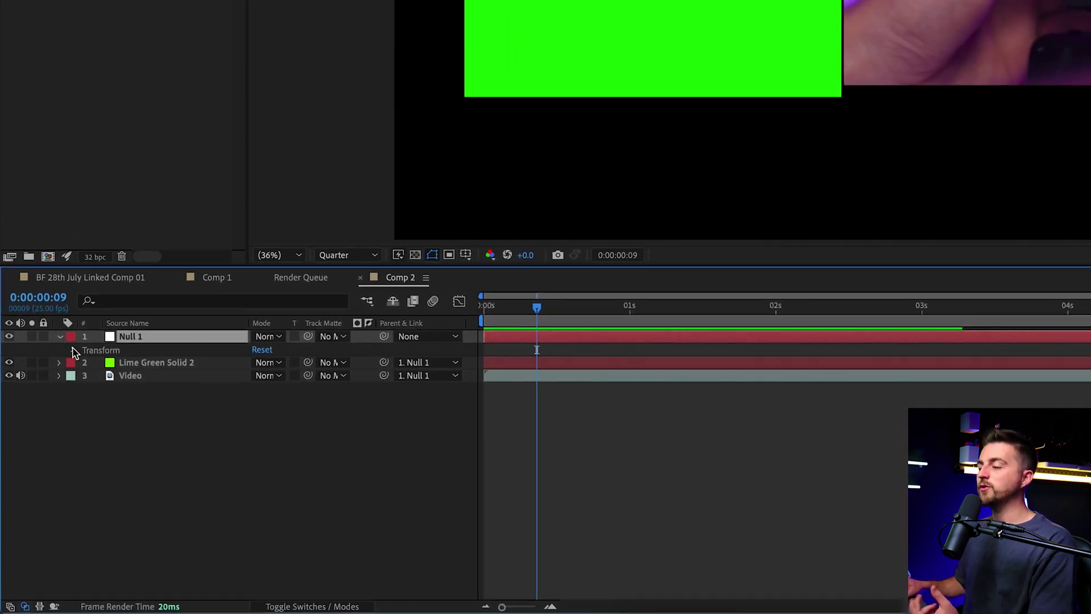
{"action": "left_click", "coordinate": [74, 334]}
Step: Keyframe Null 1's Position and Scale, shrinking Scale slightly at 0:00:02:08, then preview
{"action": "left_click", "coordinate": [79, 424]}
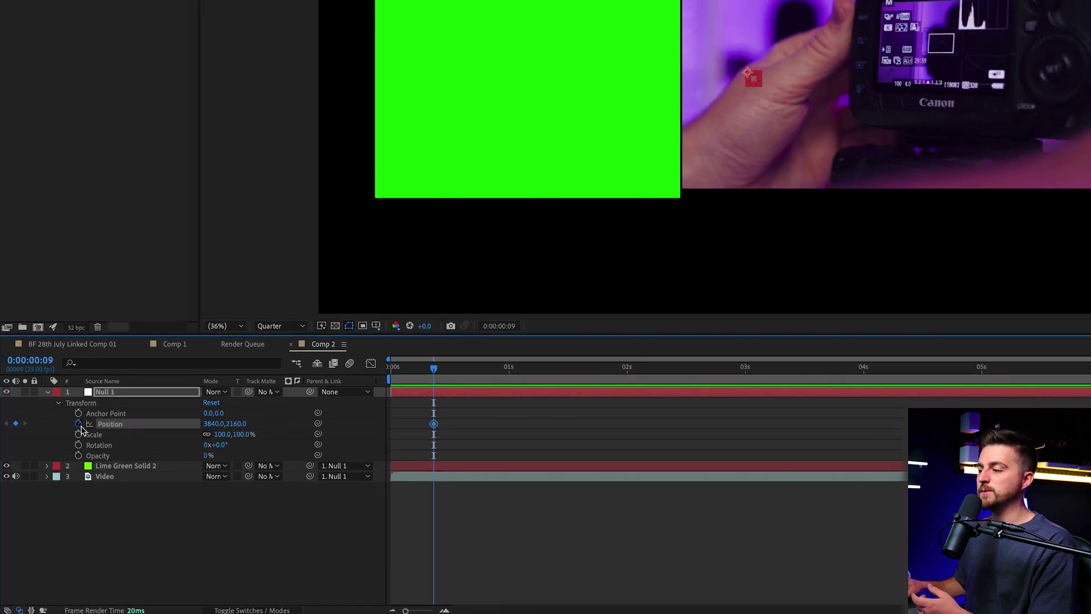
{"action": "left_click", "coordinate": [78, 435]}
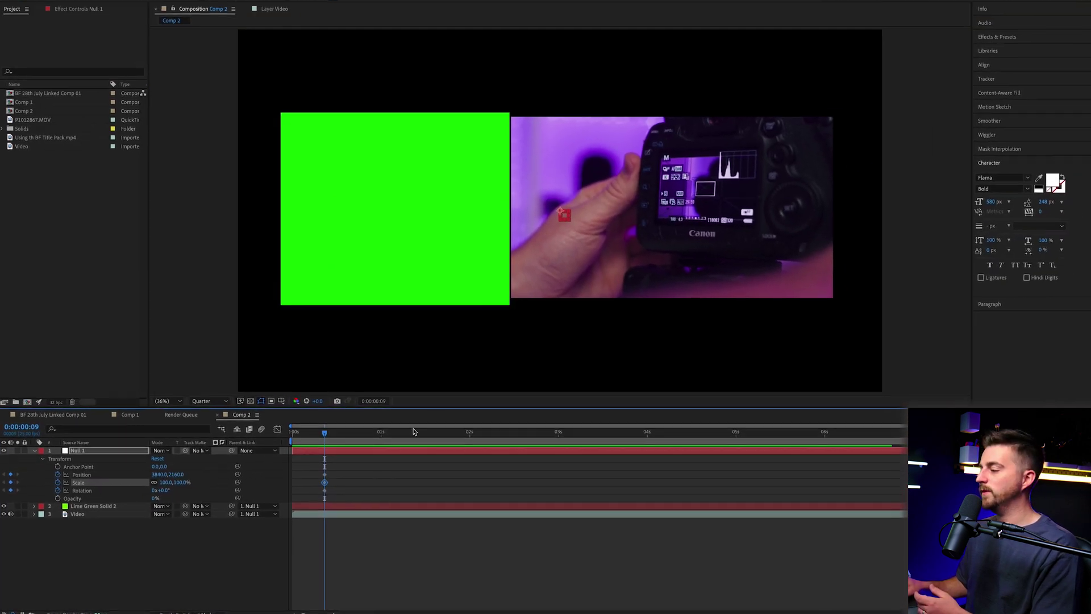
{"action": "left_click", "coordinate": [498, 432]}
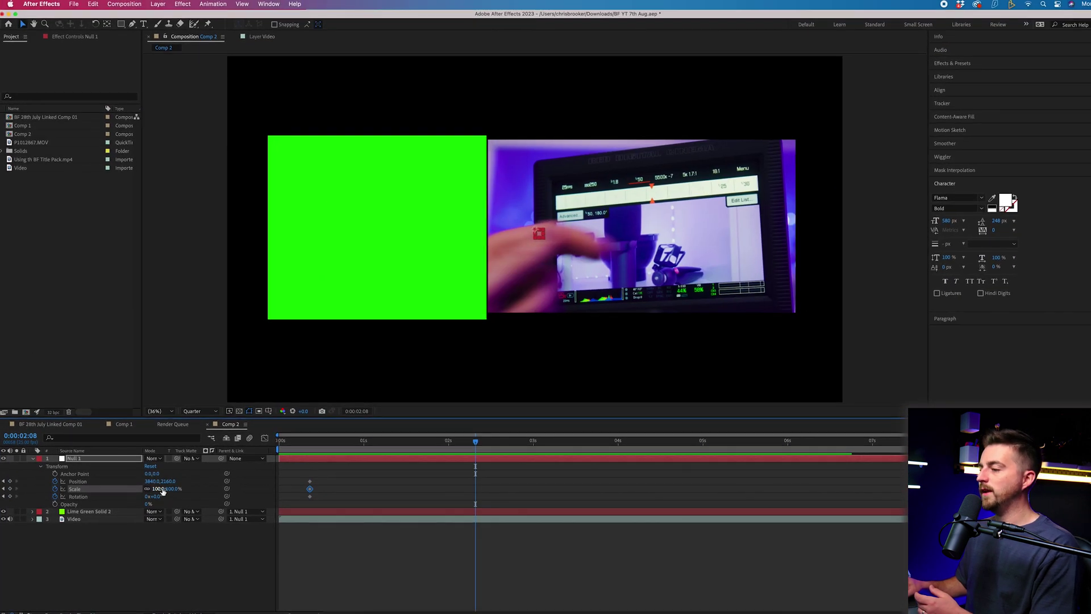
{"action": "left_click_drag", "start_coordinate": [163, 491], "coordinate": [165, 492]}
{"action": "left_click", "coordinate": [306, 442]}
{"action": "key", "text": "space"}
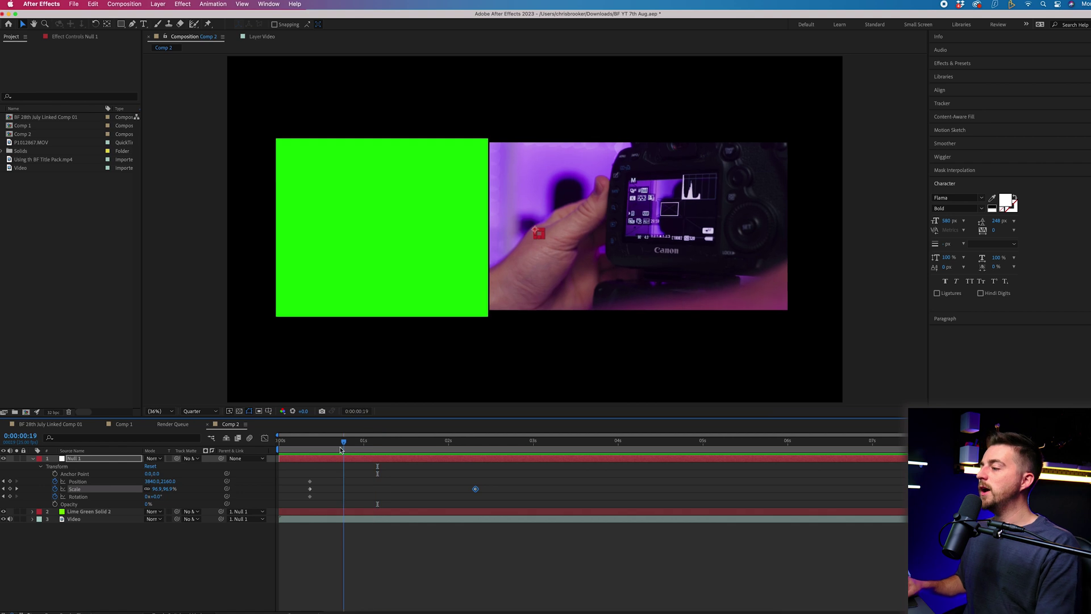
Step: Start the Video layer at Position X 1769.4 and slide it left toward the solid by 0:00:02:08
{"action": "left_click", "coordinate": [333, 442]}
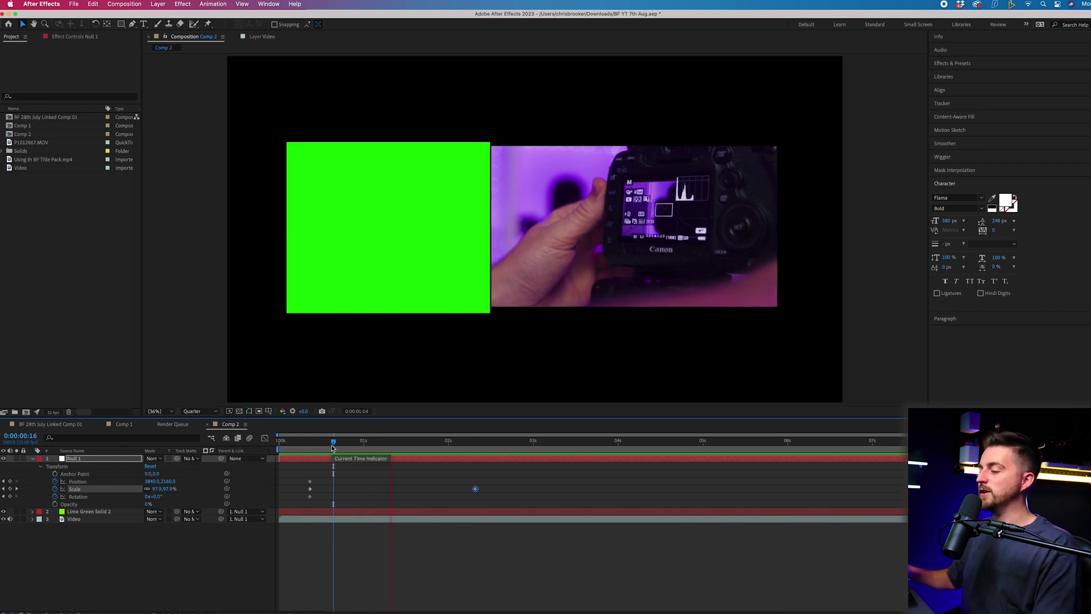
{"action": "key", "text": "space"}
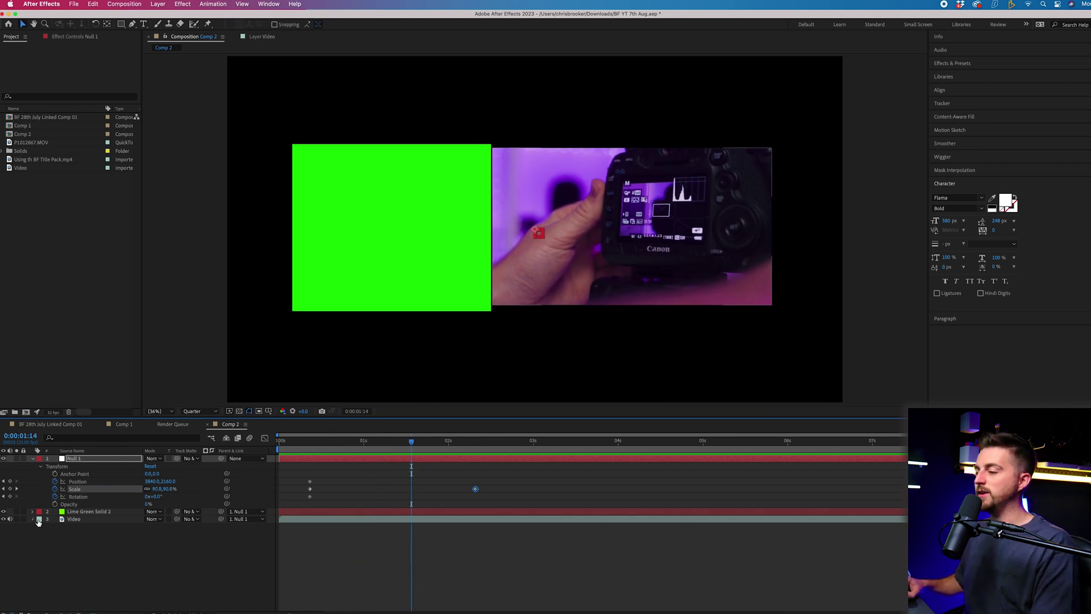
{"action": "left_click_drag", "start_coordinate": [151, 544], "coordinate": [350, 434]}
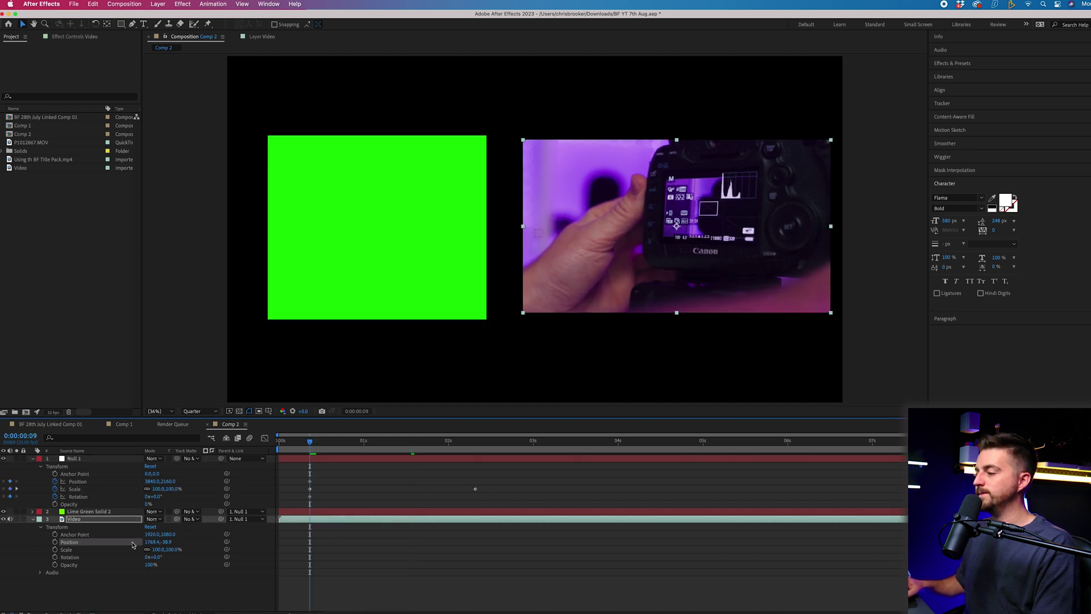
{"action": "left_click_drag", "start_coordinate": [445, 449], "coordinate": [477, 445]}
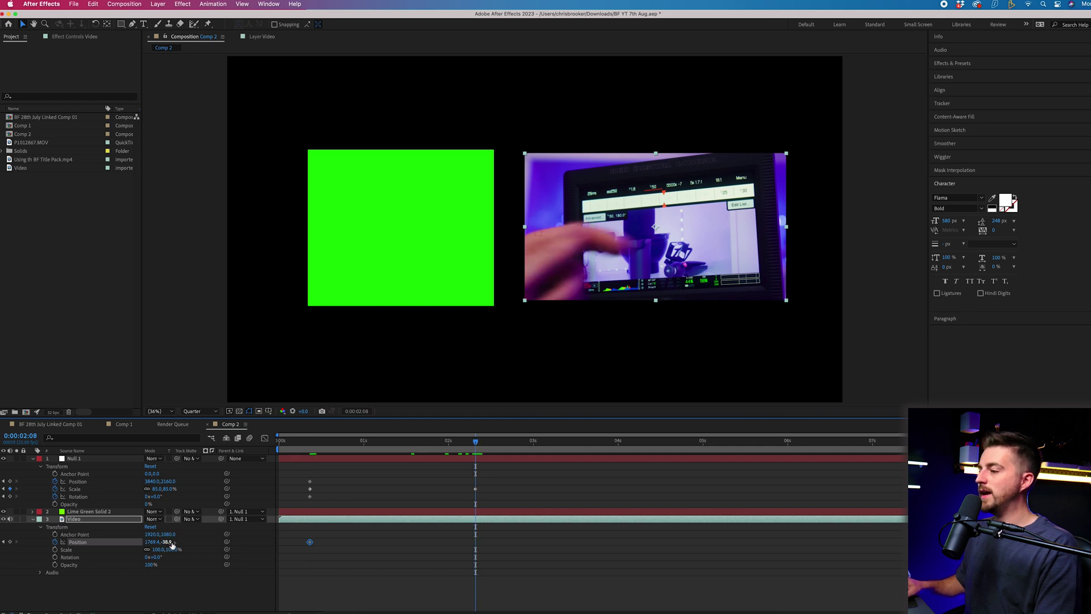
{"action": "left_click_drag", "start_coordinate": [153, 544], "coordinate": [1, 549]}
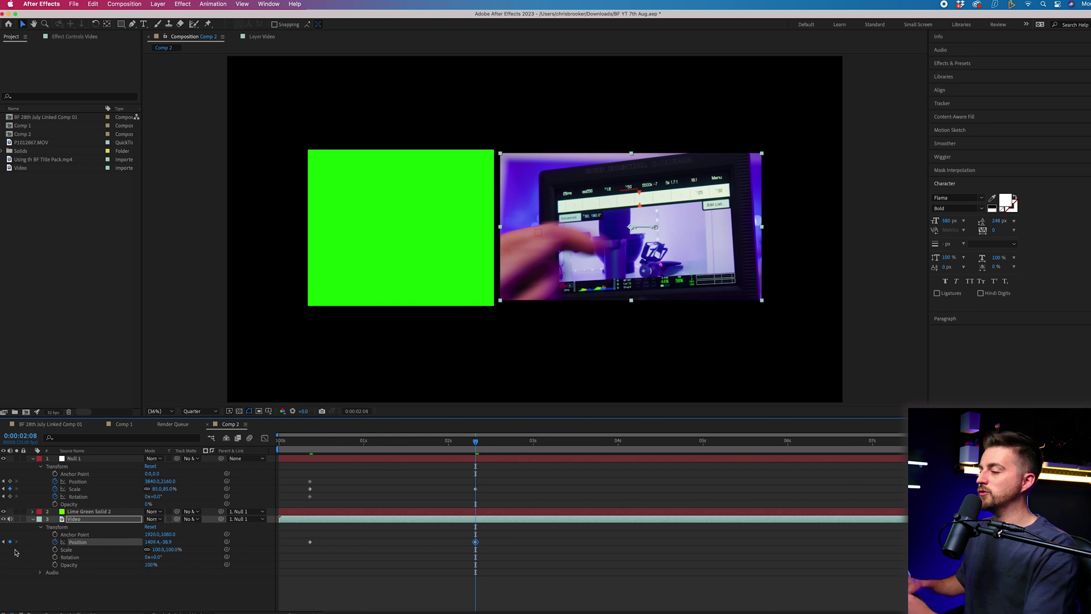
{"action": "left_click", "coordinate": [33, 512]}
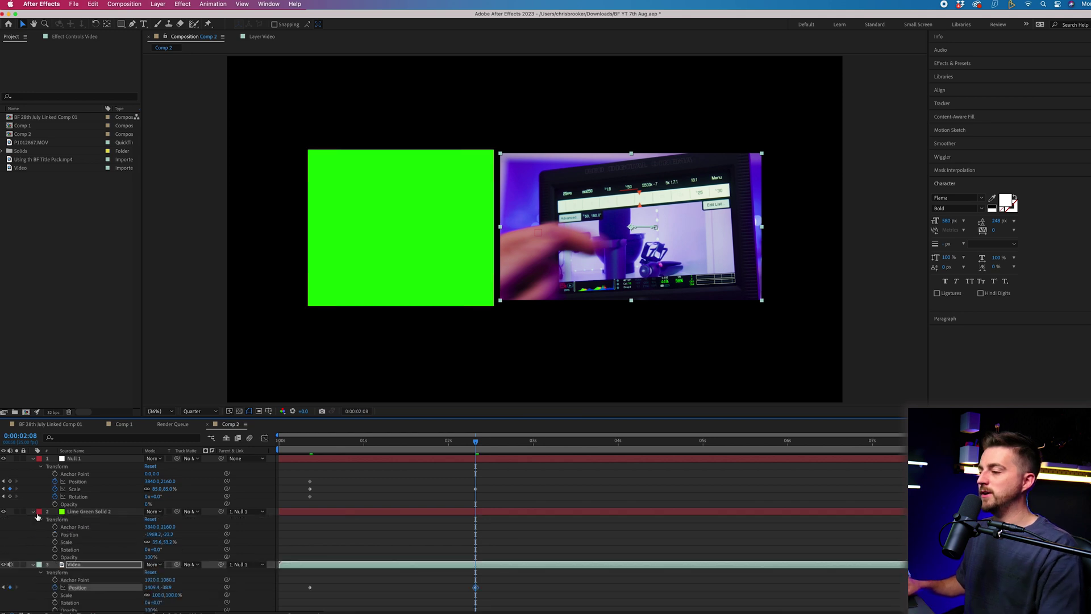
Step: Shrink Lime Green Solid 2's Scale at 0:00:00:09 so it grows to full size by 0:00:02:08, then preview
{"action": "left_click", "coordinate": [55, 544]}
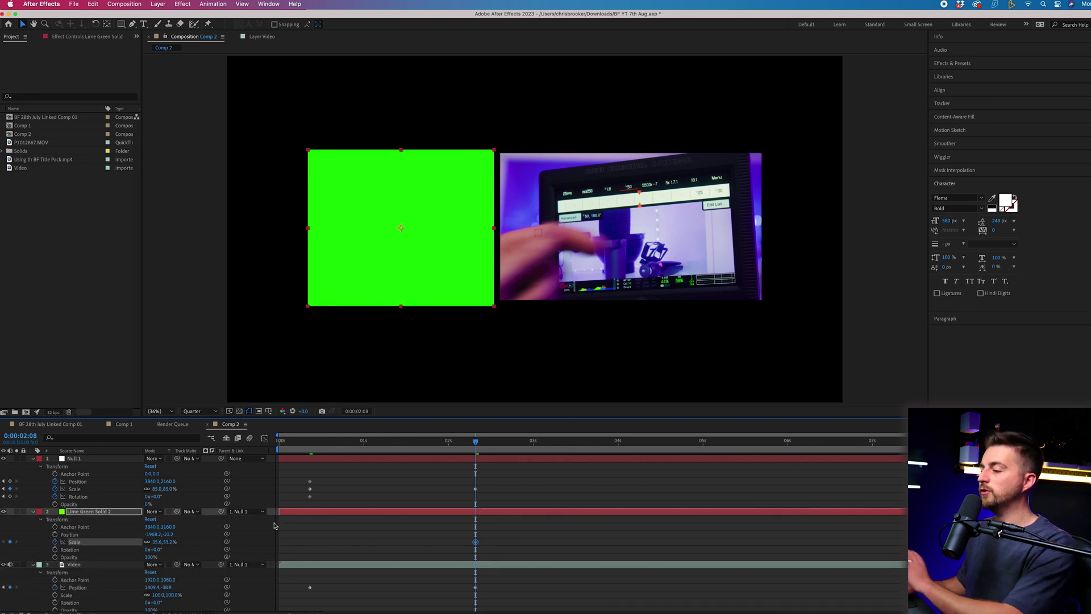
{"action": "left_click_drag", "start_coordinate": [439, 449], "coordinate": [310, 457]}
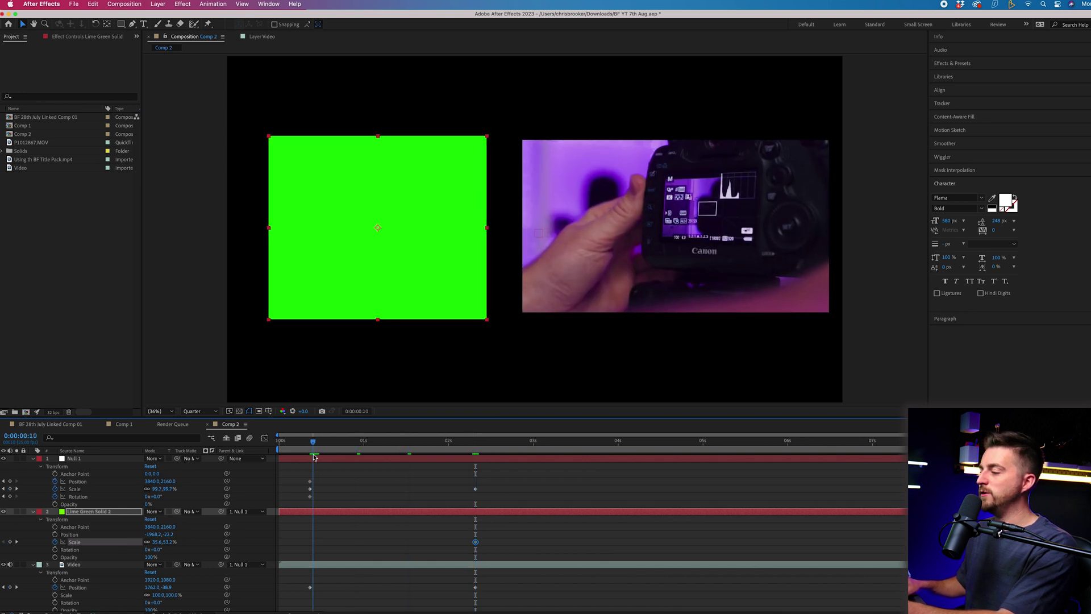
{"action": "left_click_drag", "start_coordinate": [153, 543], "coordinate": [152, 547]}
{"action": "key", "text": "space"}
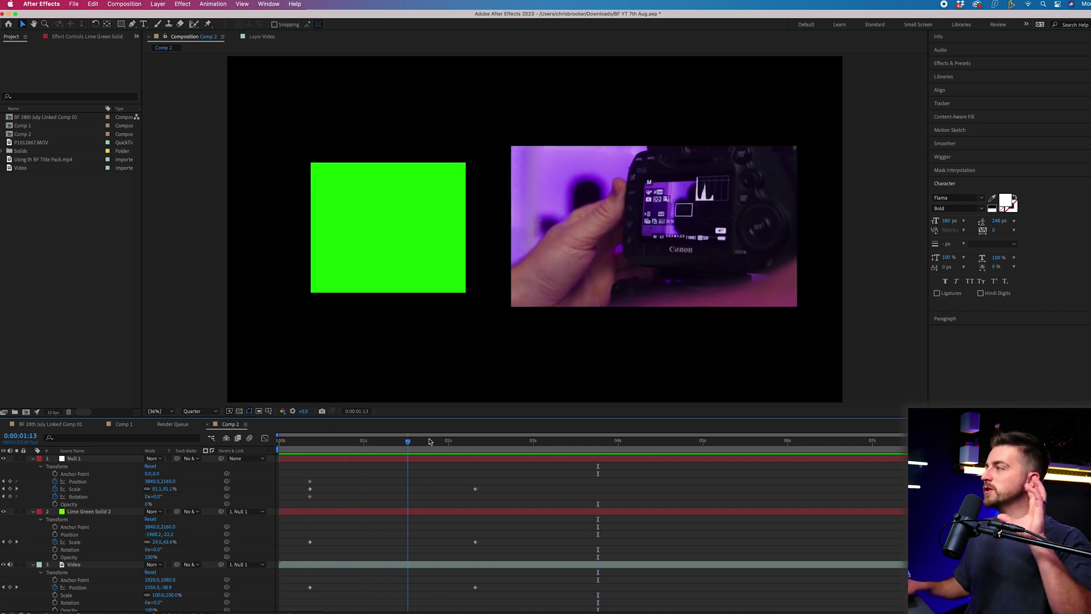
{"action": "left_click", "coordinate": [461, 441]}
{"action": "left_click", "coordinate": [477, 442]}
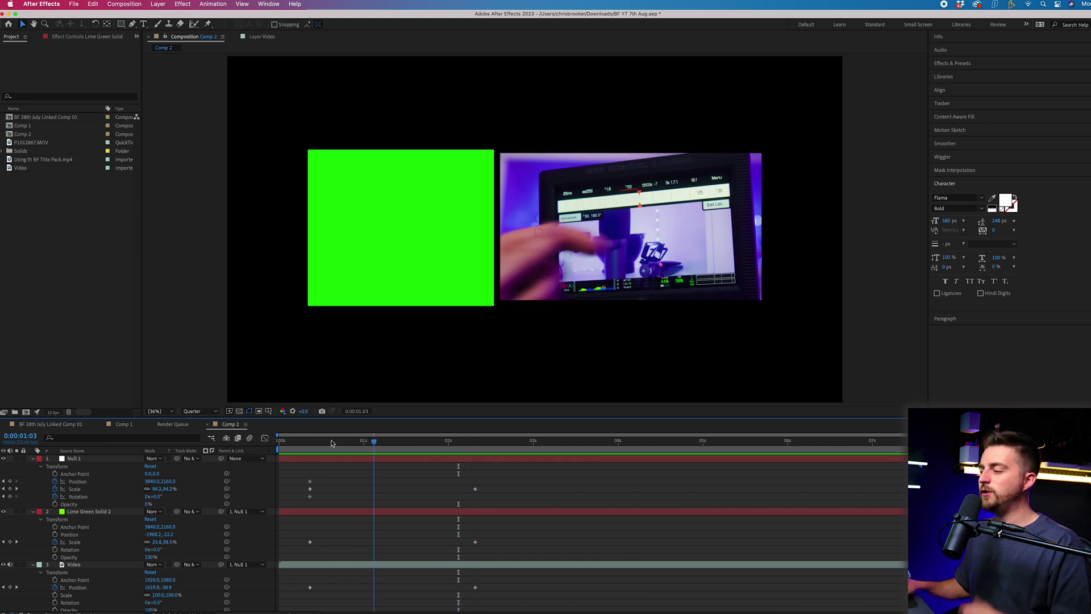
Step: Raise Null 1's Scale to 141% at 0:00:00:09 and preview the combined animation
{"action": "left_click", "coordinate": [311, 441]}
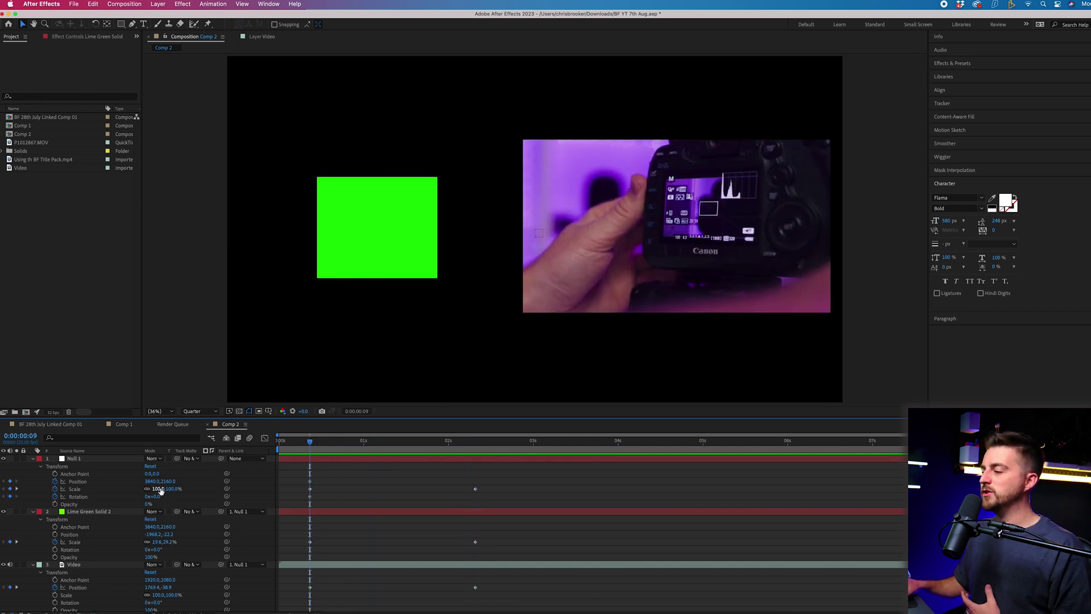
{"action": "left_click_drag", "start_coordinate": [161, 491], "coordinate": [194, 492]}
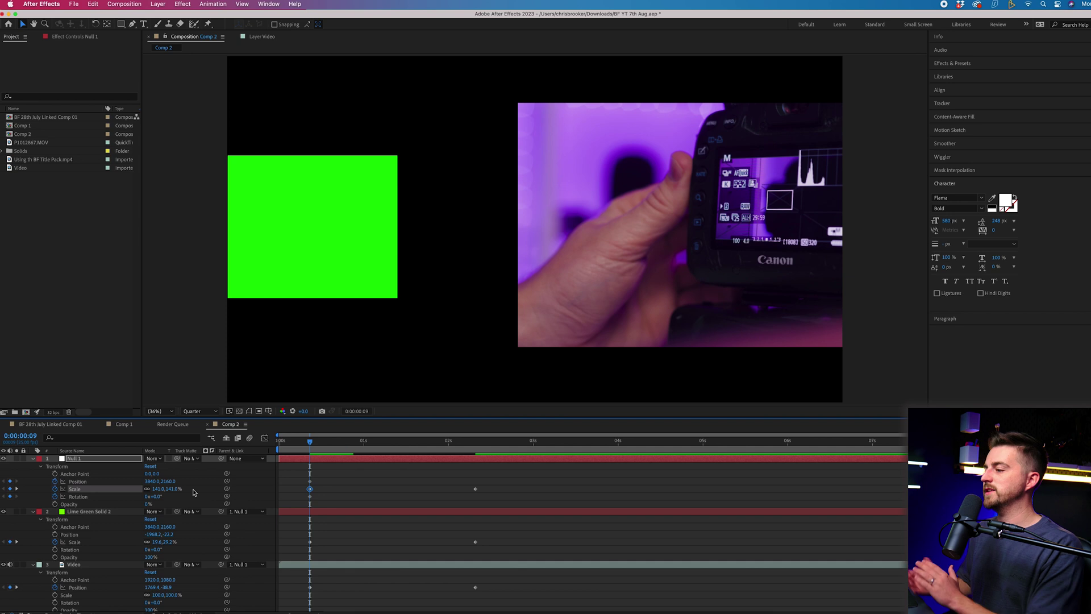
{"action": "key", "text": "space"}
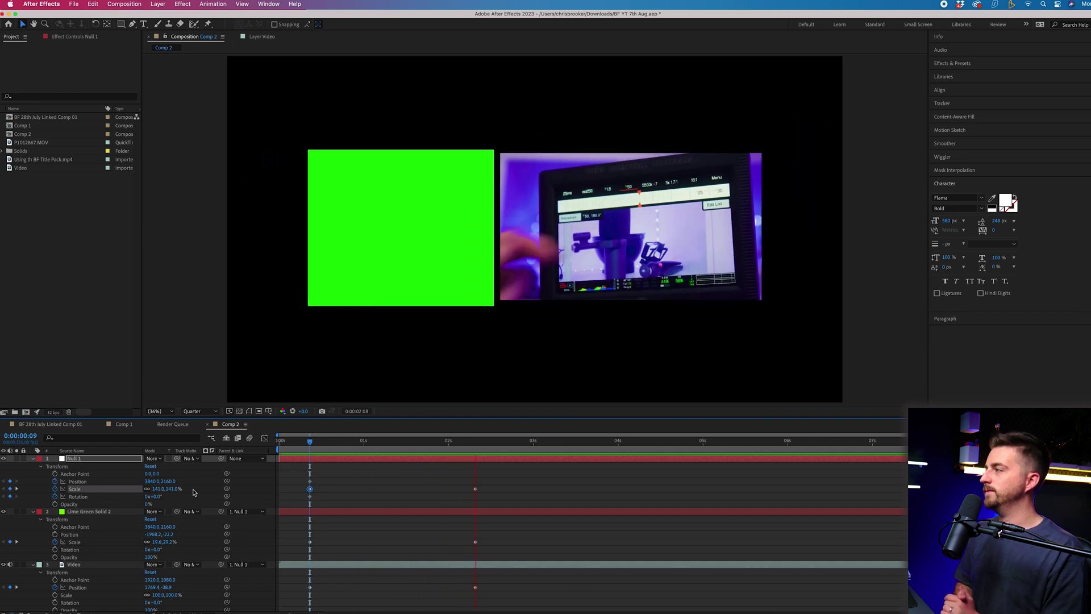